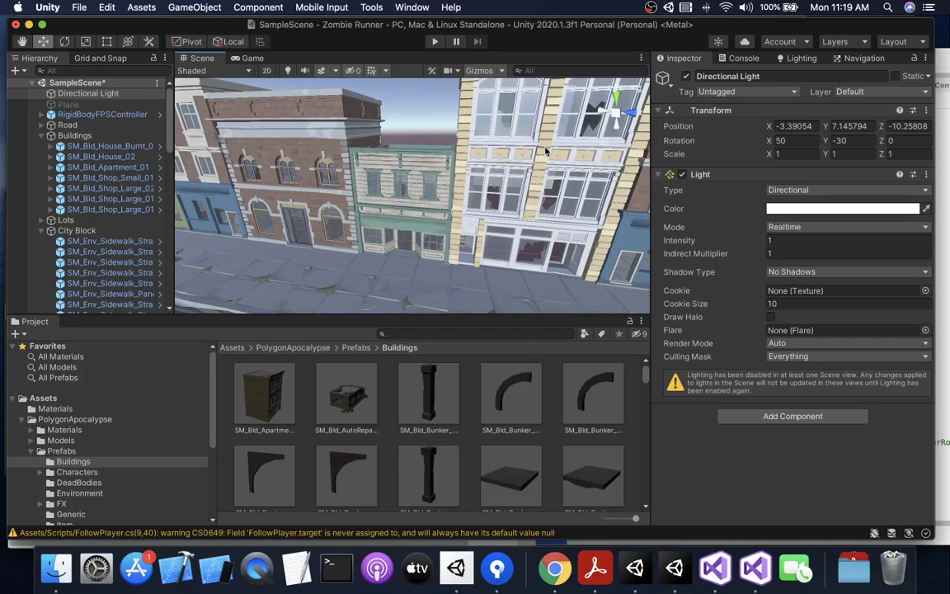
- Turn the Scene camera toward the staircase inside the building
right_click_drag(544, 151, 471, 158)
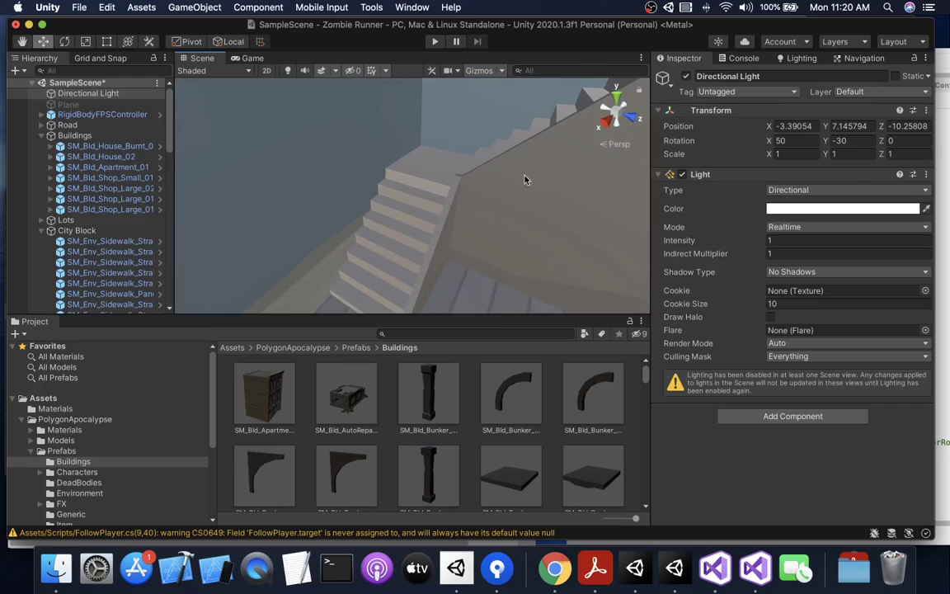
- Bake the navmesh from the Navigation Bake tab and fly back to check staircase coverage
left_click(864, 59)
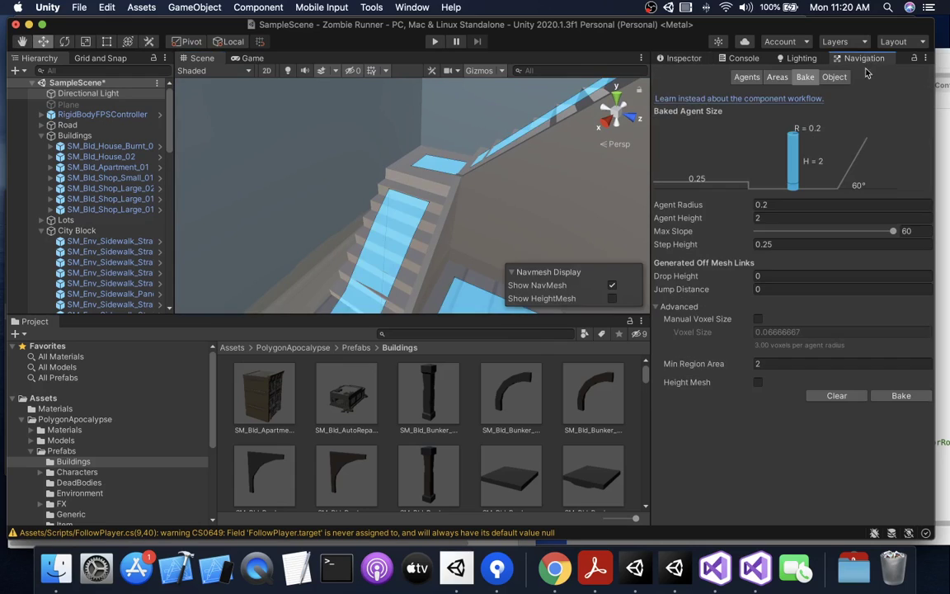
left_click(901, 396)
mouse_move(406, 213)
right_mouse_down()
mouse_move(413, 207)
mouse_move(425, 219)
mouse_move(416, 207)
right_mouse_up()
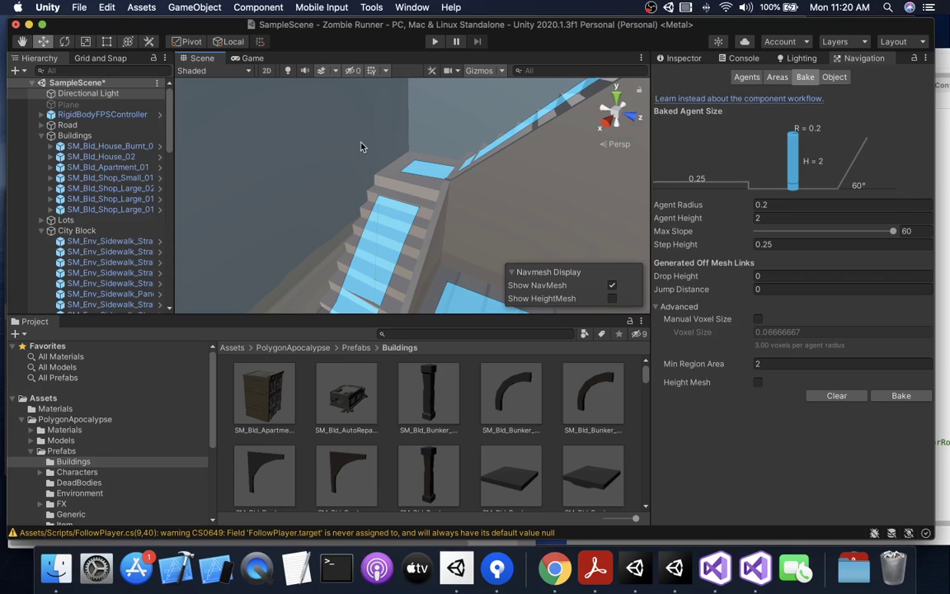
- Give SM_Bld_Shop_Small_01's Mesh Filter the SM_Bld_Shop_Small_01_Collision mesh, then rebake the navmesh
left_click(323, 136)
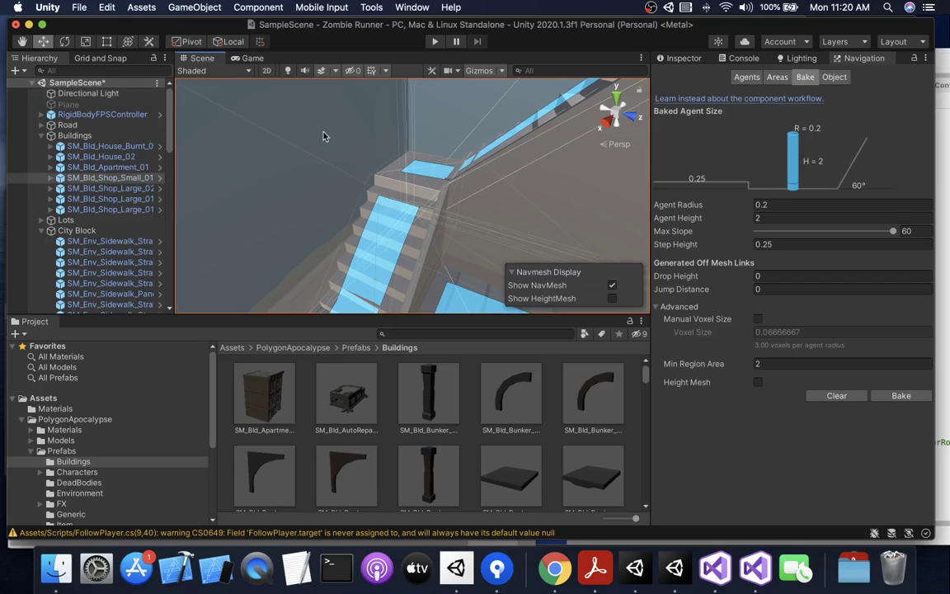
left_click(684, 58)
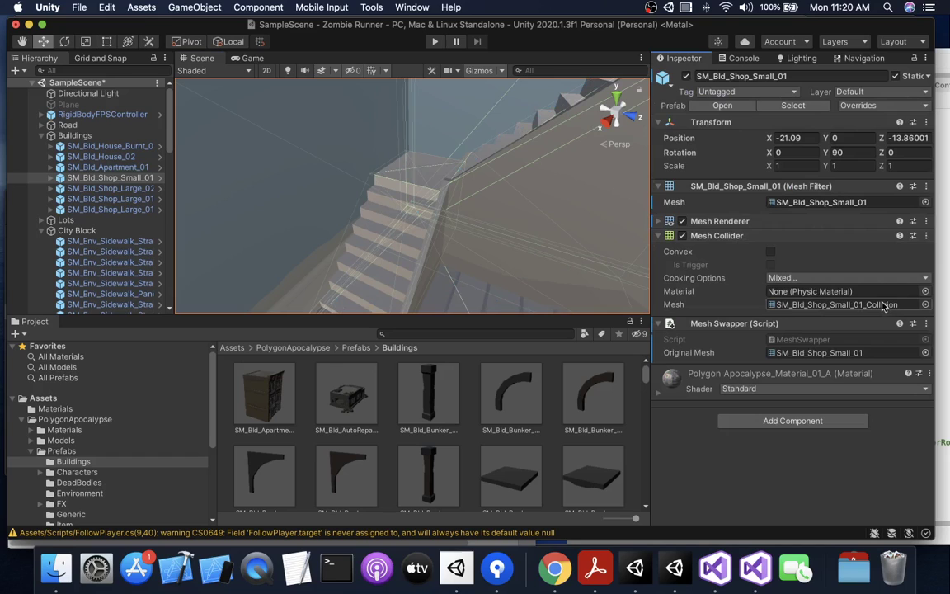
left_click(926, 202)
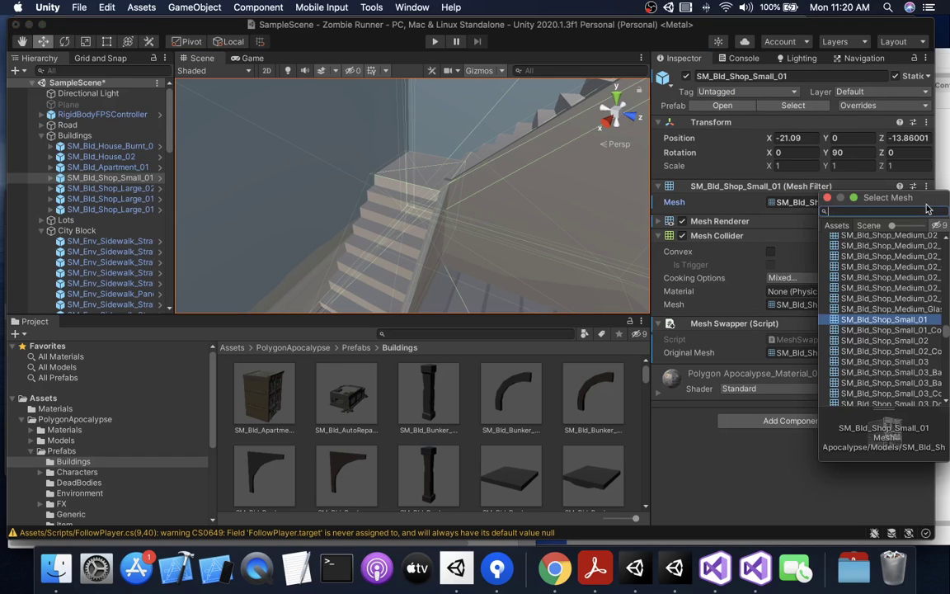
left_click(913, 329)
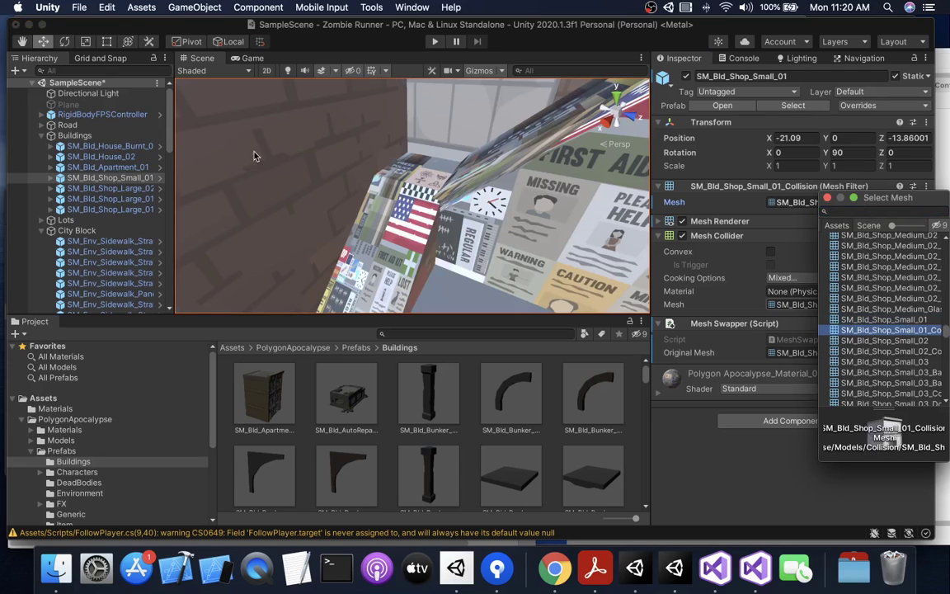
left_click(863, 58)
left_click(902, 396)
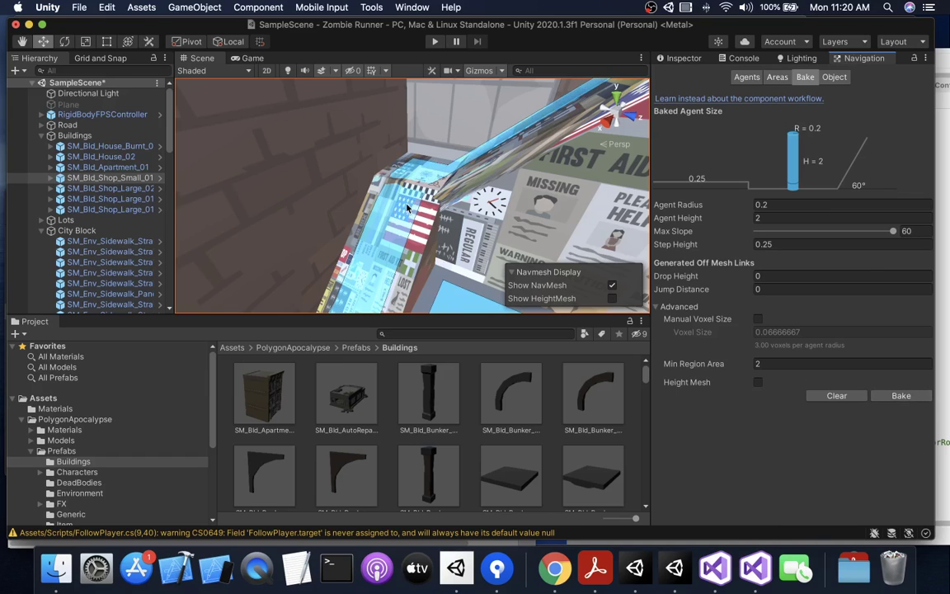
- Set the Mesh Filter back to SM_Bld_Shop_Small_01 and frame the shop front with F
left_click(681, 58)
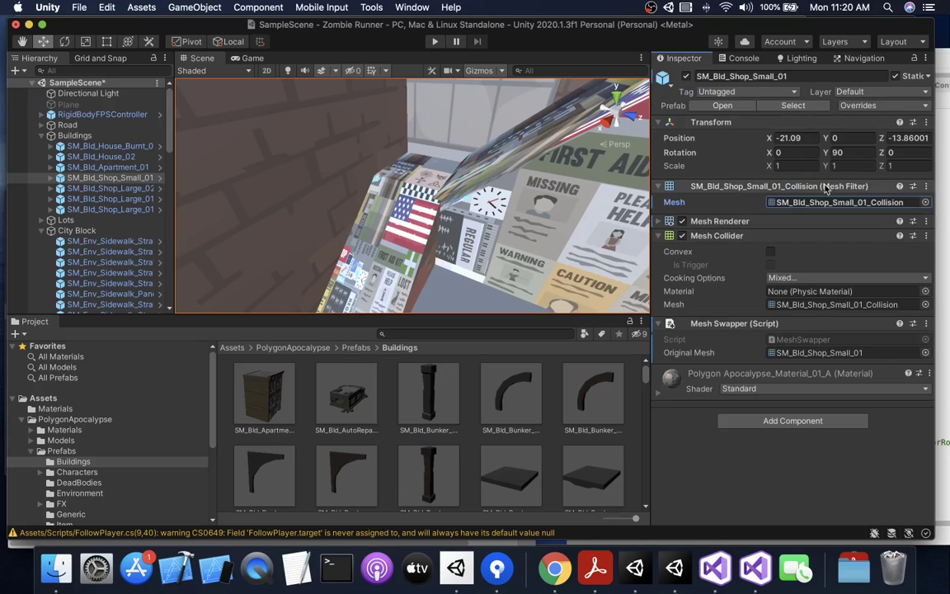
left_click(925, 202)
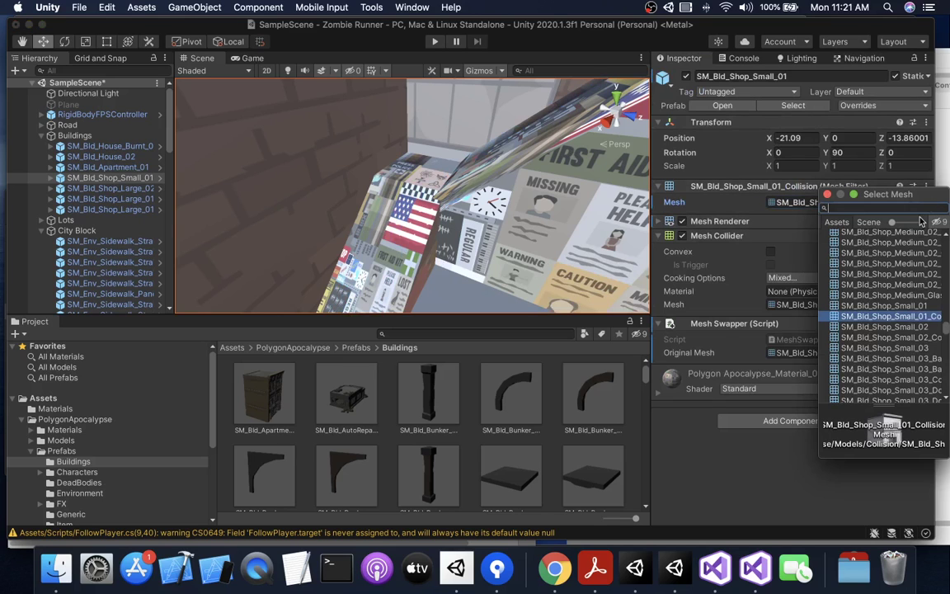
left_click(905, 306)
right_click_drag(406, 166, 369, 143)
right_click_drag(536, 221, 247, 33)
left_click(866, 59)
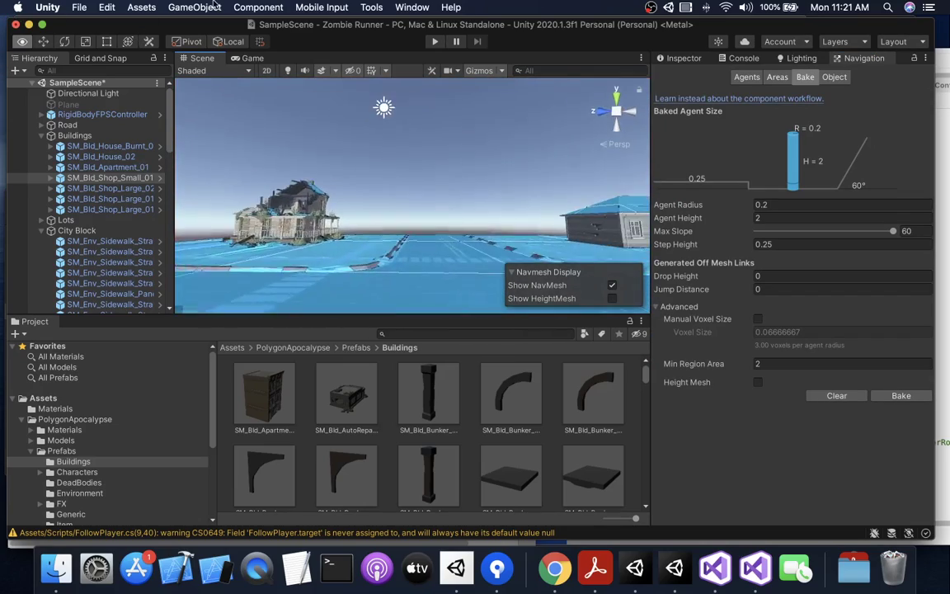
key("f")
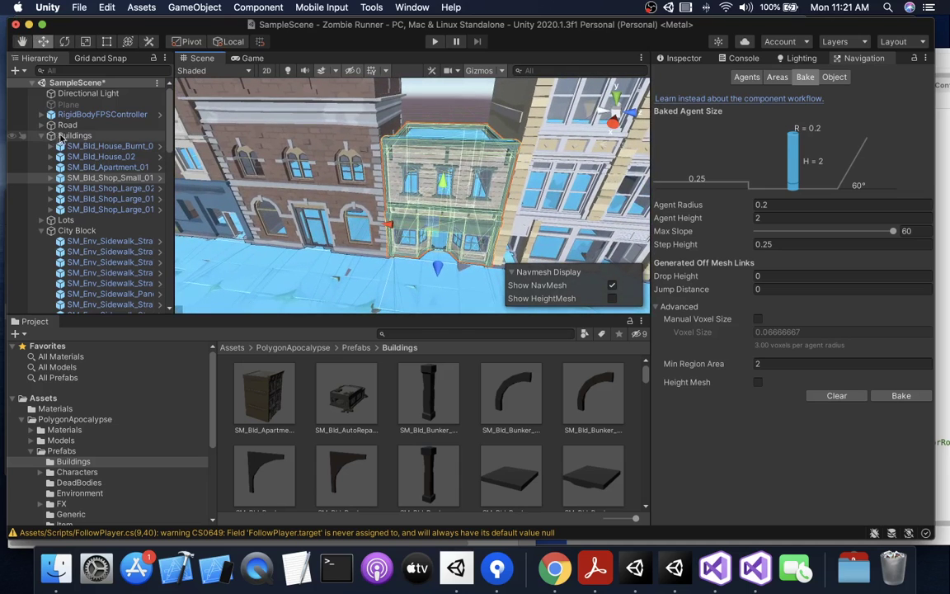
left_click(684, 59)
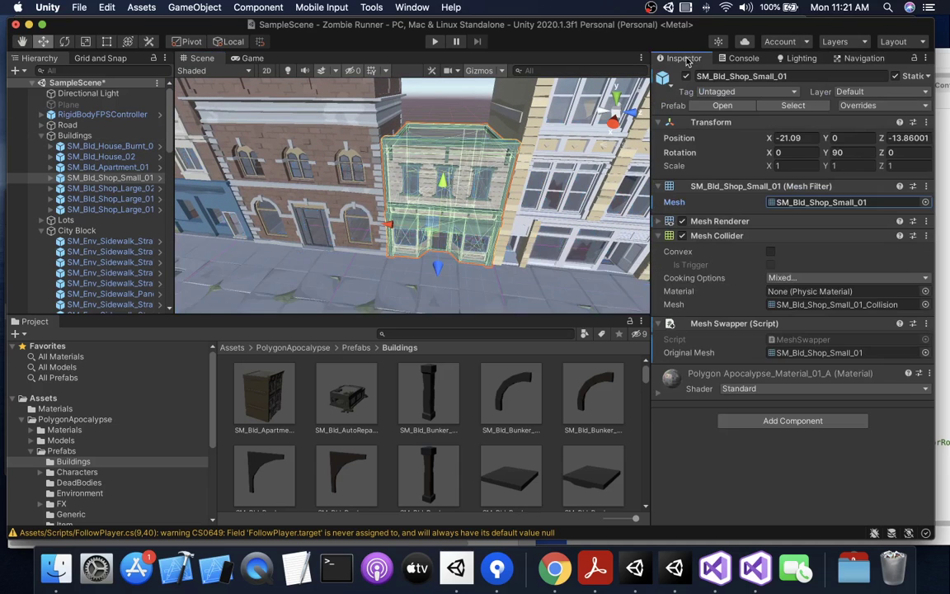
right_click_drag(531, 151, 417, 113)
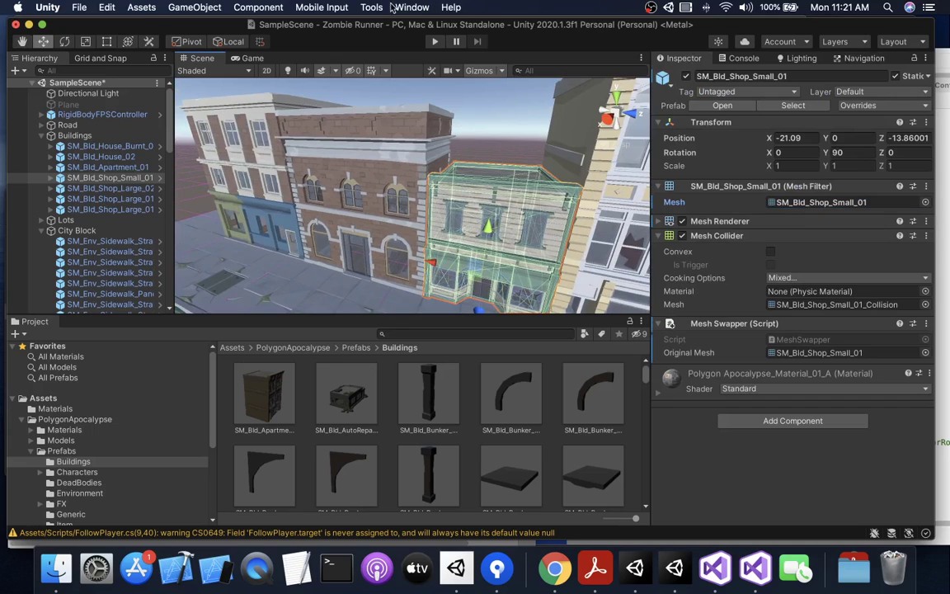
- Use Tools > Mesh Swap Editor to swap the buildings to their collider meshes
left_click(373, 8)
left_click(401, 23)
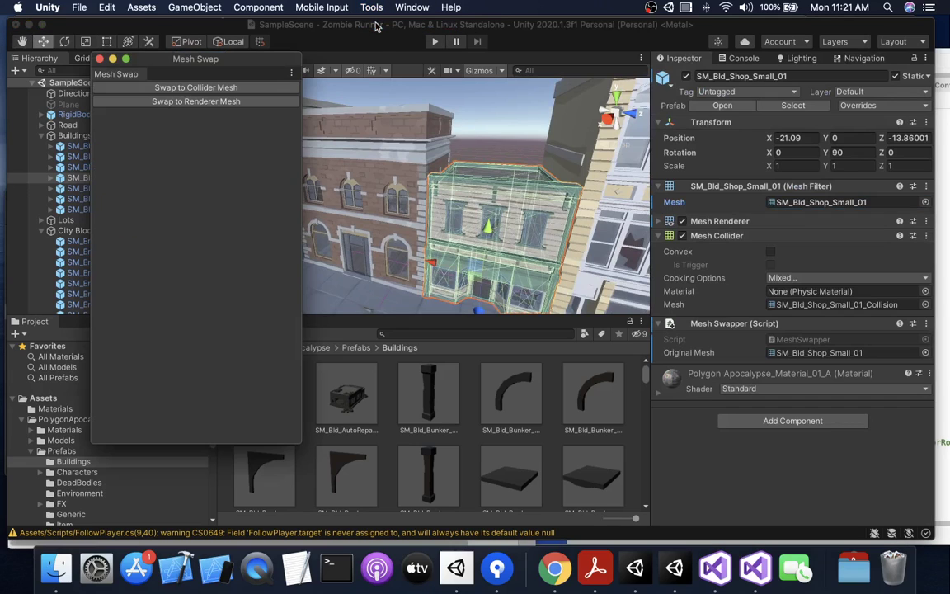
left_click(231, 92)
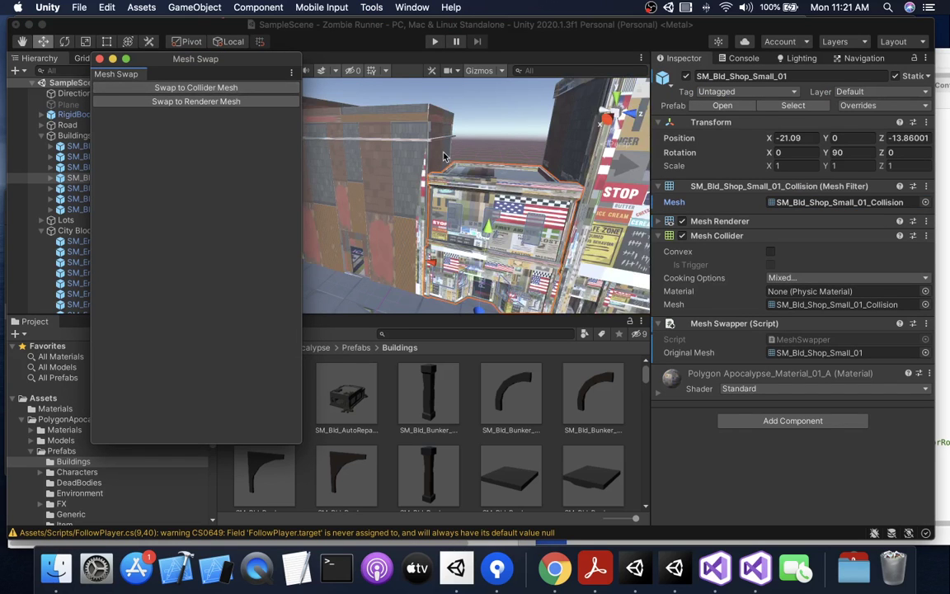
right_click_drag(400, 140, 519, 196)
key("w")
- Swap the buildings back to their renderer meshes and frame the shop building
left_click(371, 7)
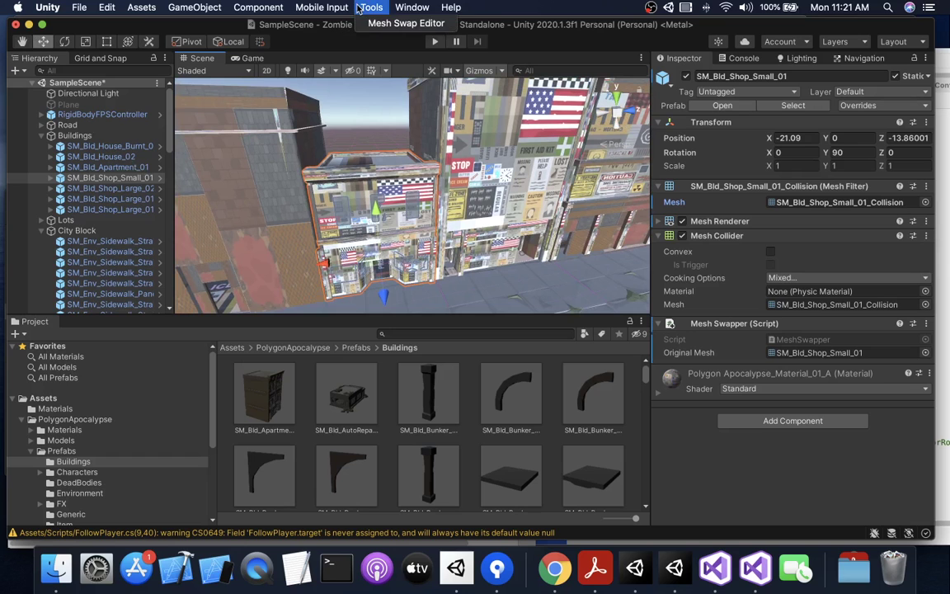
left_click(379, 24)
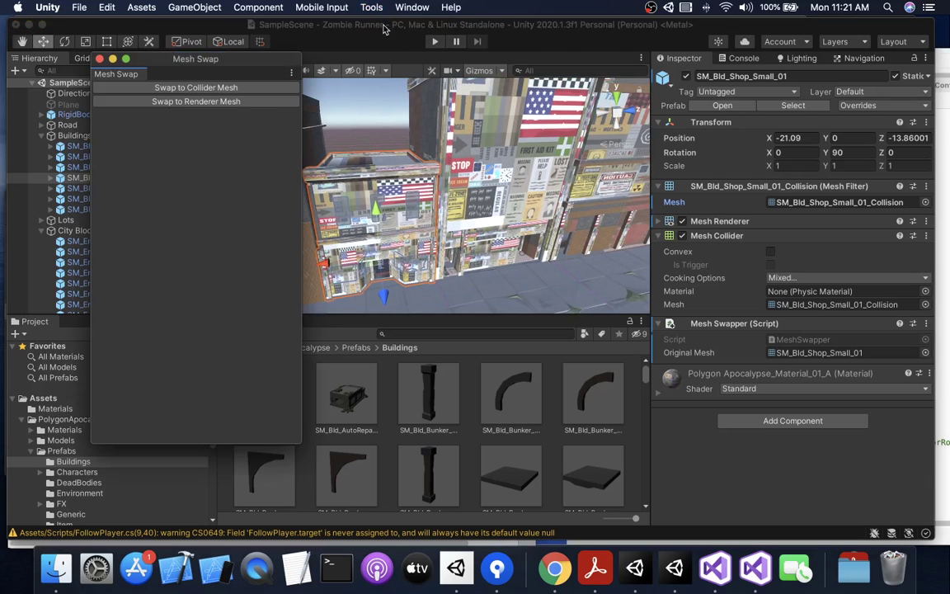
left_click(221, 103)
right_click_drag(371, 165, 300, 152)
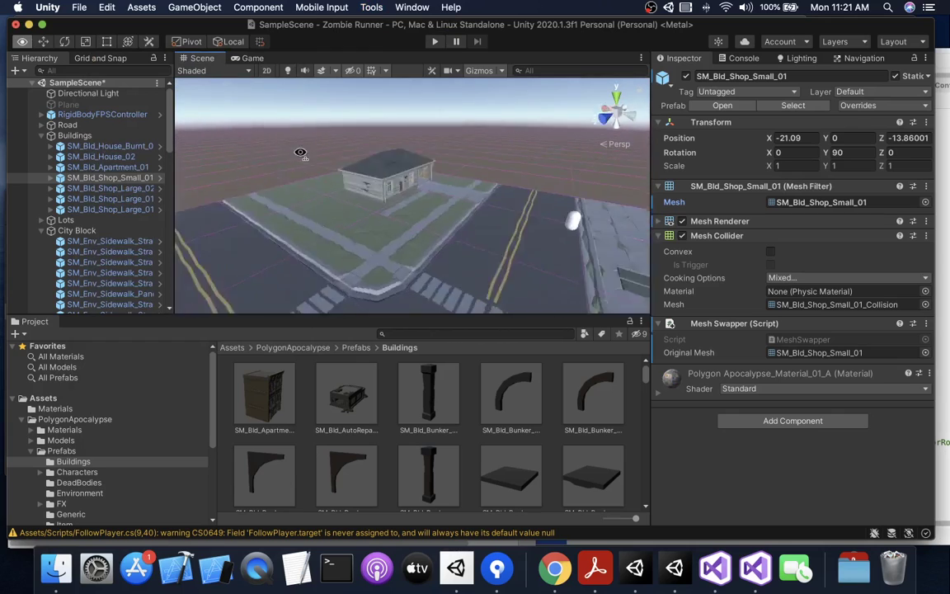
key("f")
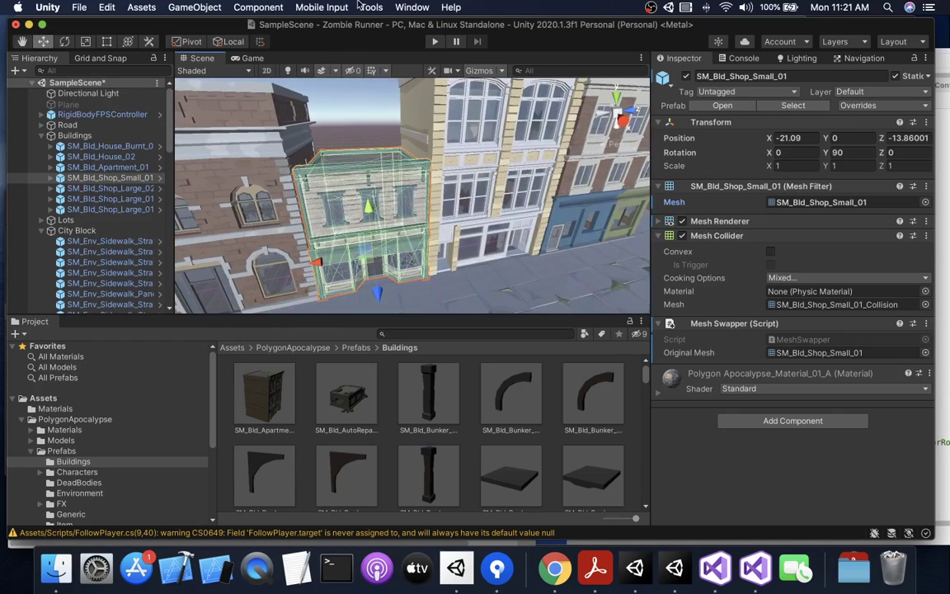
- Swap to collider meshes again and bake the navmesh across them
left_click(368, 7)
left_click(380, 26)
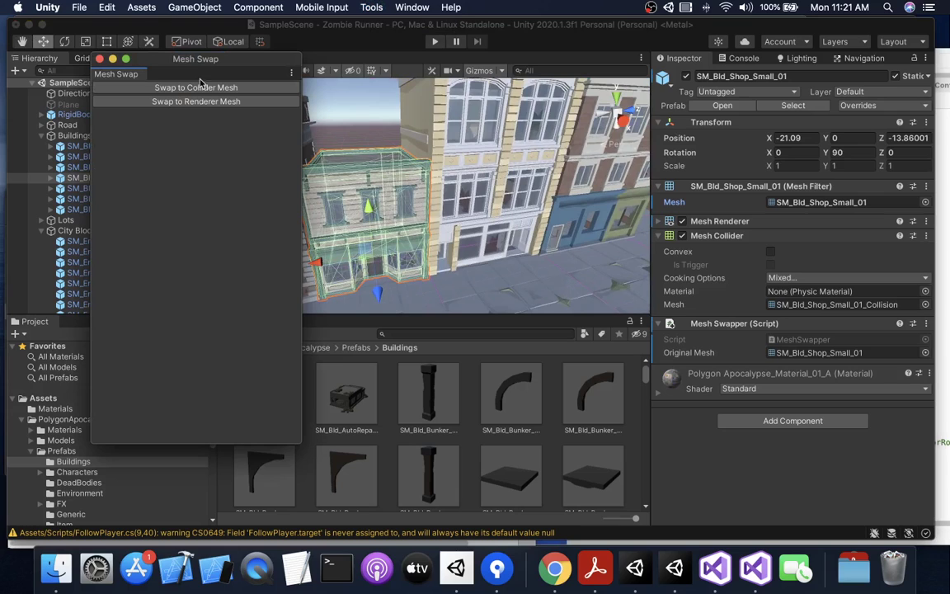
left_click(198, 87)
left_click(865, 57)
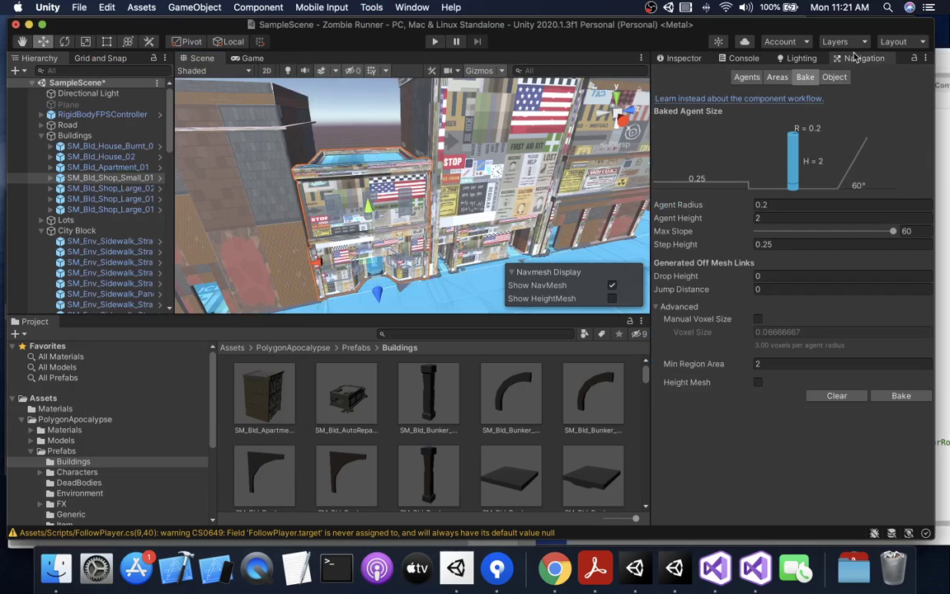
left_click(903, 396)
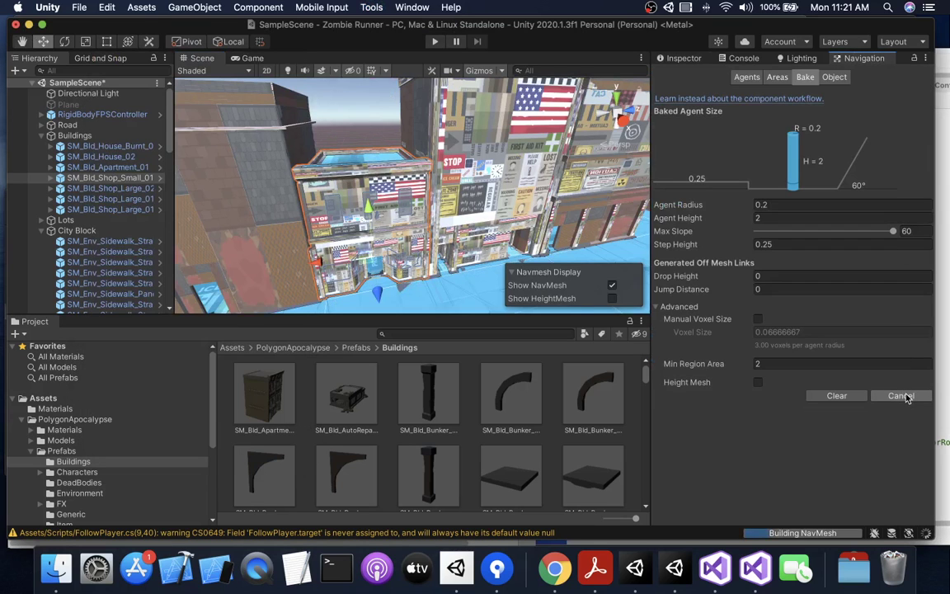
- Restore the renderer meshes after the bake and fly back to the shop front
left_click(371, 7)
left_click(368, 24)
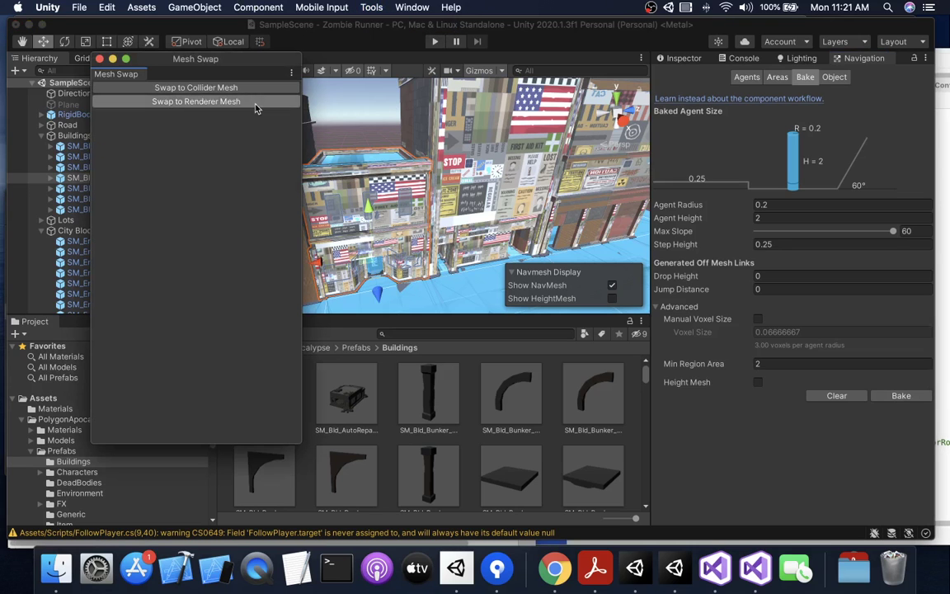
left_click(148, 95)
right_click(419, 169)
mouse_move(419, 169)
right_mouse_down()
mouse_move(404, 165)
mouse_move(429, 173)
right_mouse_up()
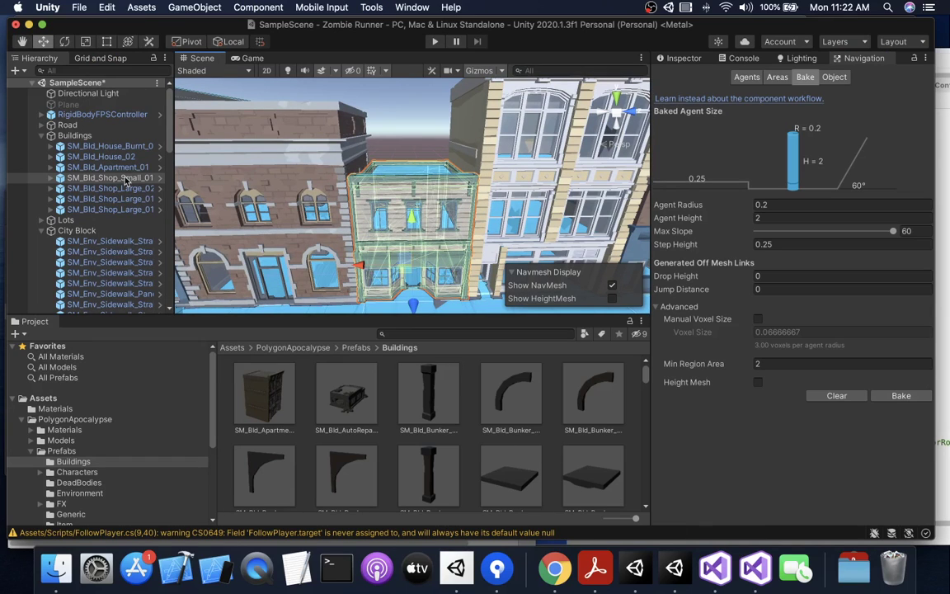
- Select SM_Bld_House_Burnt_01 and view its Mesh Swapper's Original Mesh in the Inspector
left_click(99, 148)
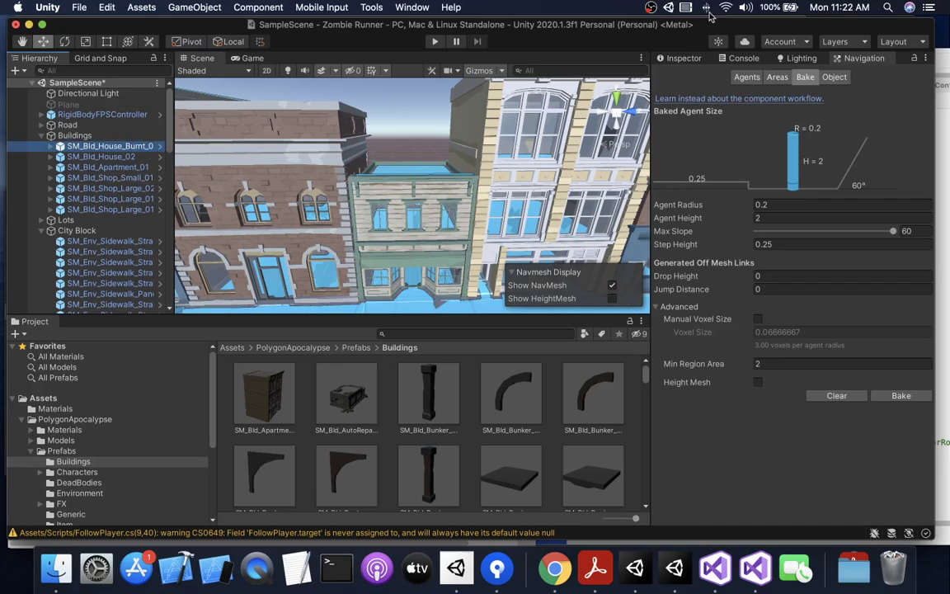
left_click(678, 59)
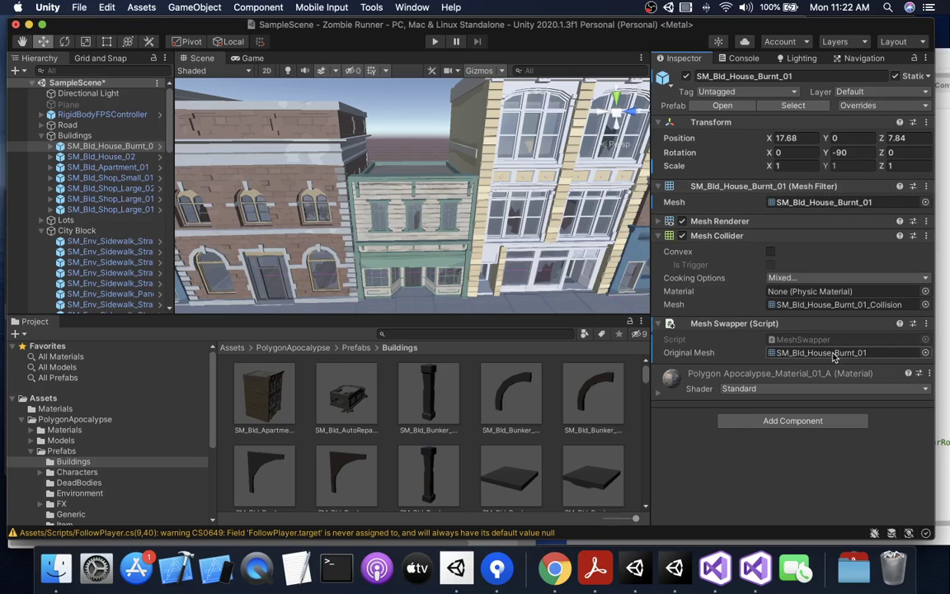
- Open MeshSwapper.cs in Visual Studio from the Inspector's script field
double_click(802, 339)
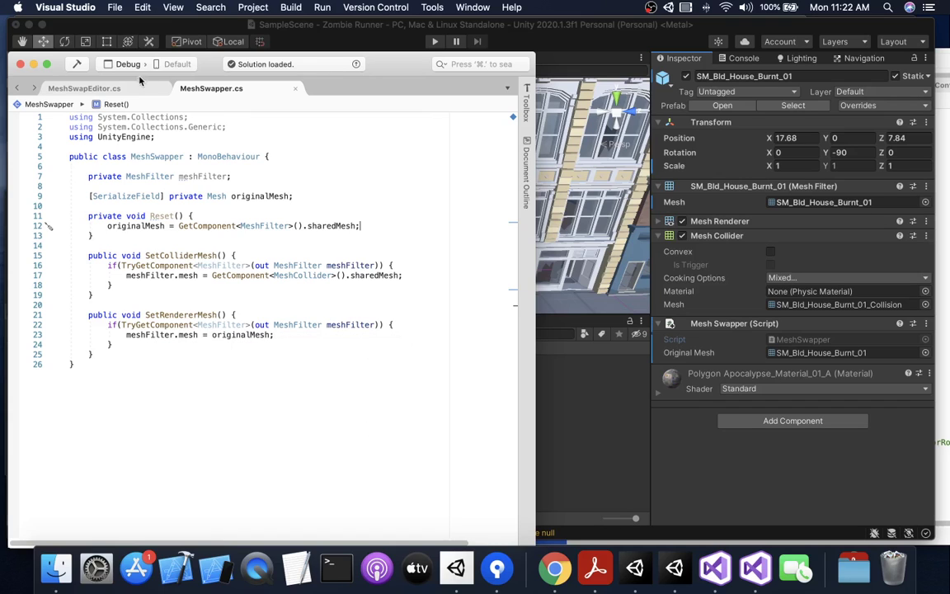
- Show MeshSwapEditor.cs with its SetColliderMesh and SetRendererMesh button code
left_click(112, 87)
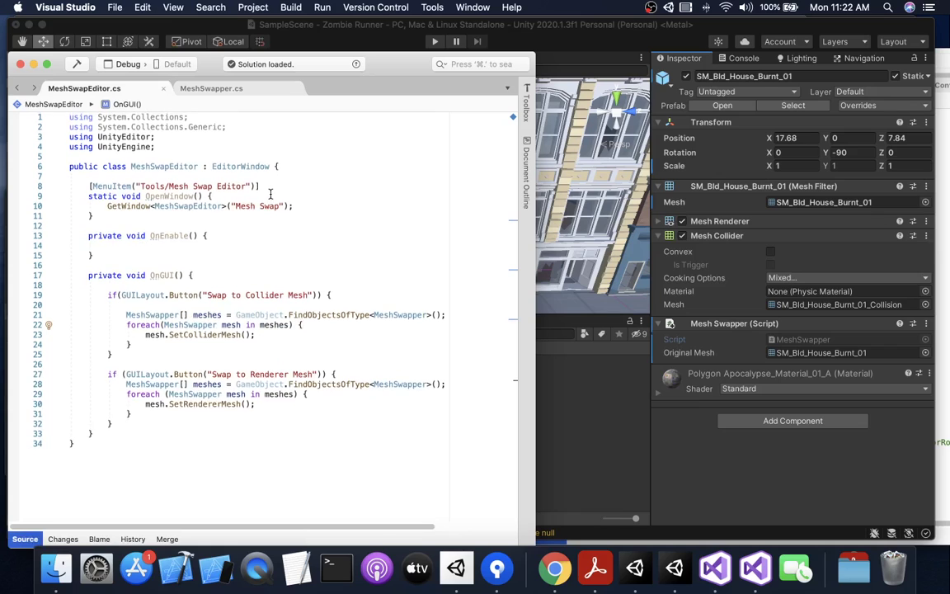